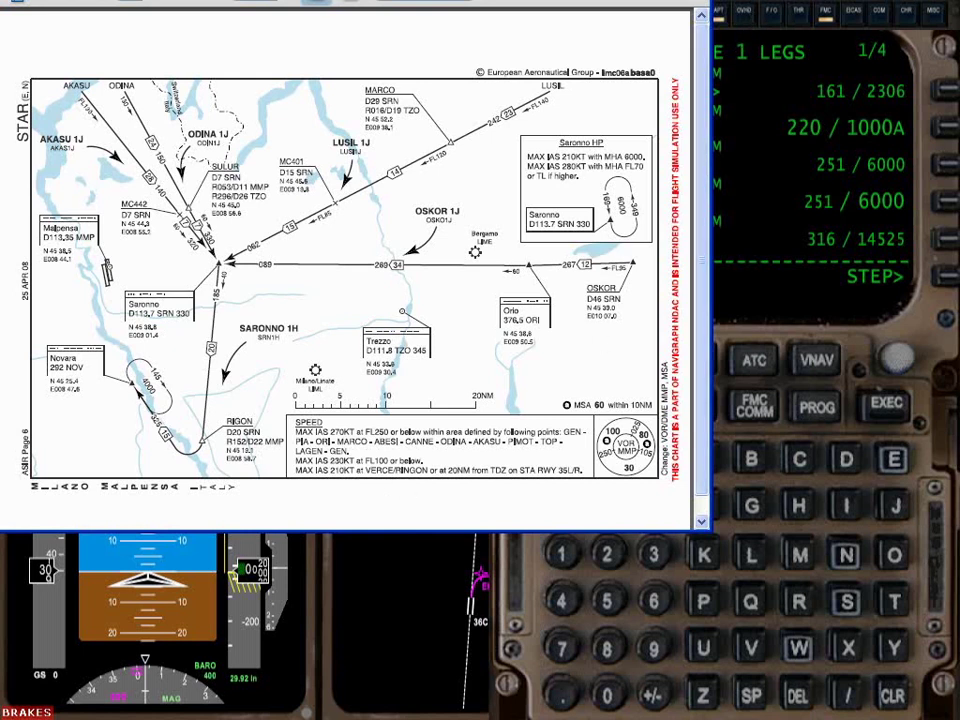
- Close the Milano Malpensa STAR chart so the FMC legs page is visible
key(shift+9)
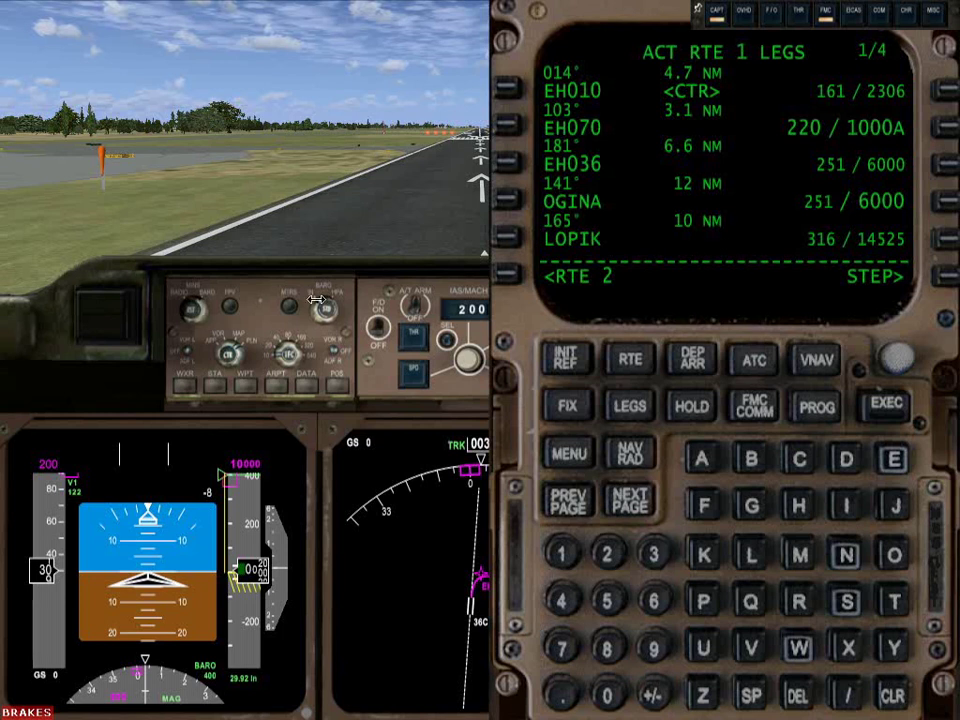
- Page through VNAV from climb and cruise to the ECON descent page
click(816, 368)
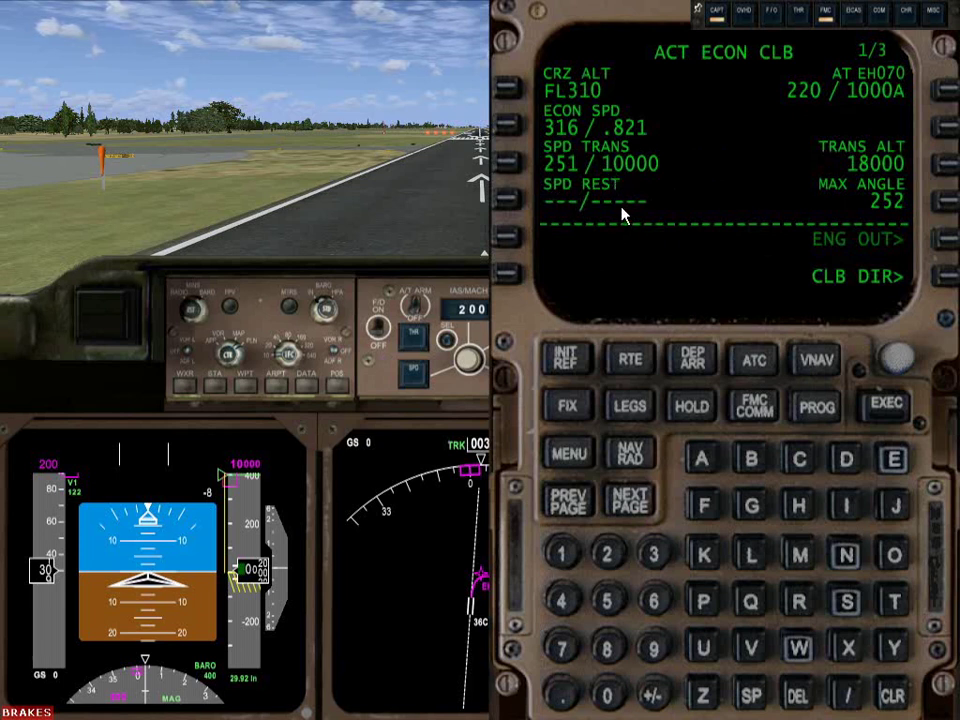
click(630, 502)
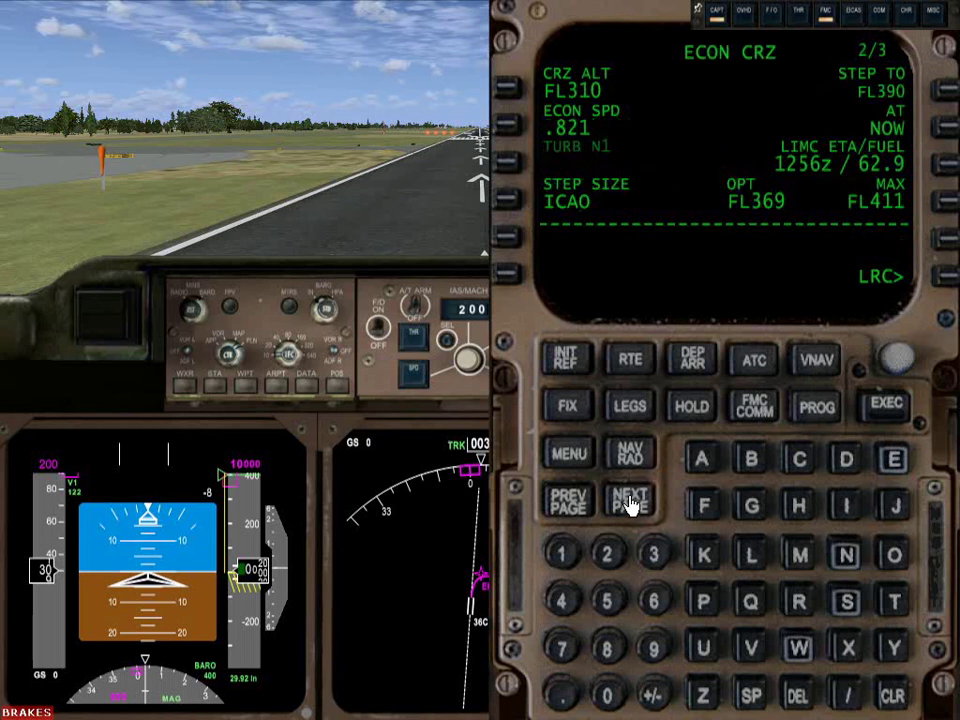
click(630, 502)
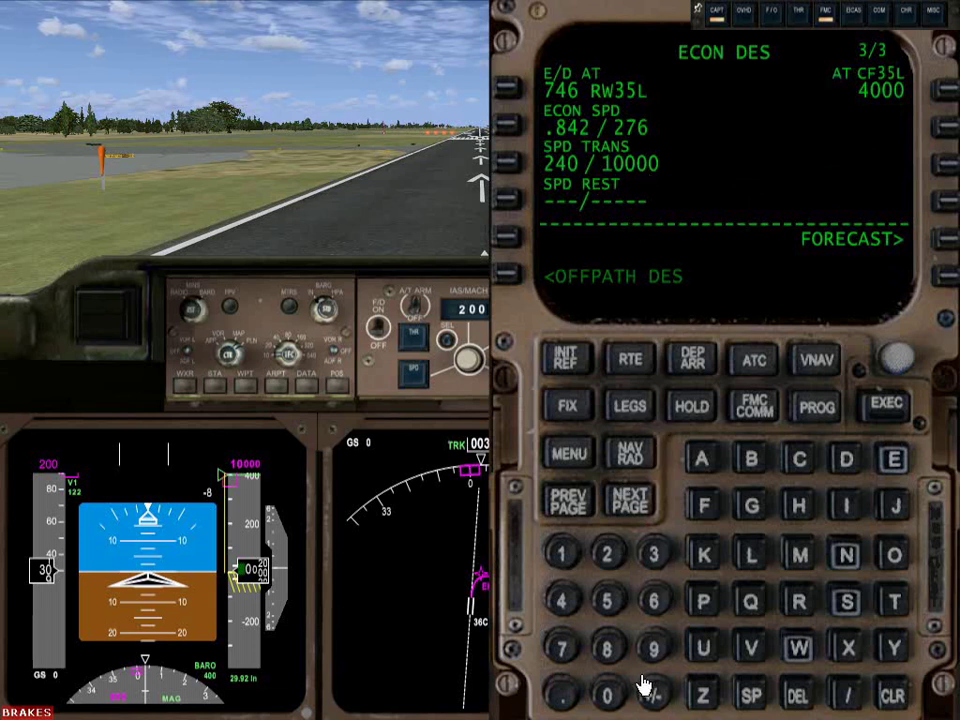
- Enter 230/10000 as the descent speed restriction and execute it
click(606, 560)
click(655, 562)
click(608, 700)
click(845, 692)
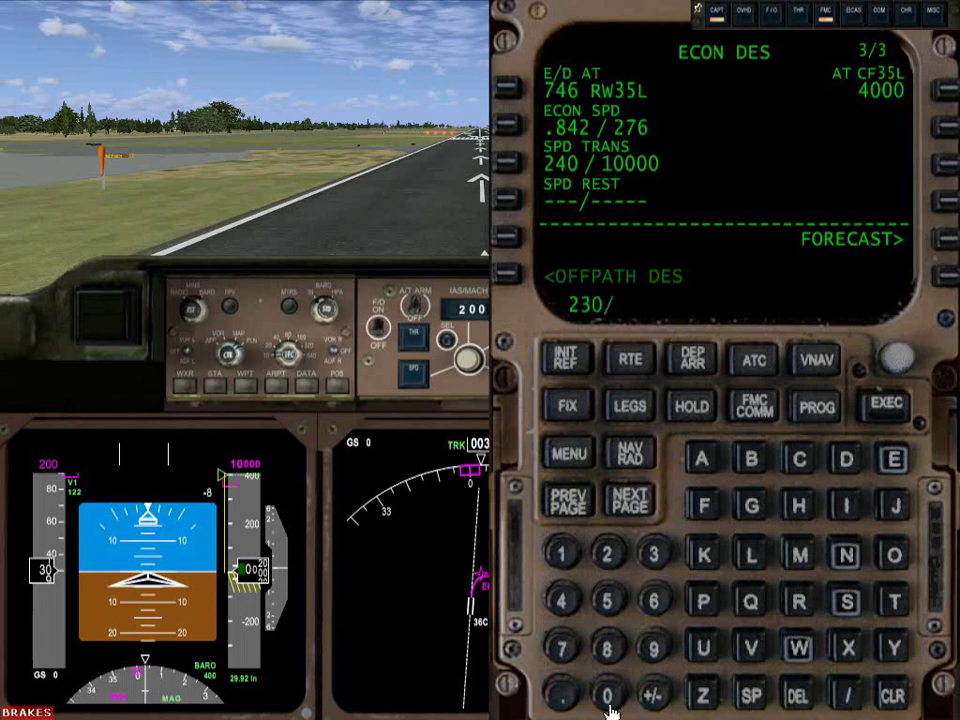
click(561, 558)
click(610, 694)
click(610, 695)
click(610, 695)
click(610, 695)
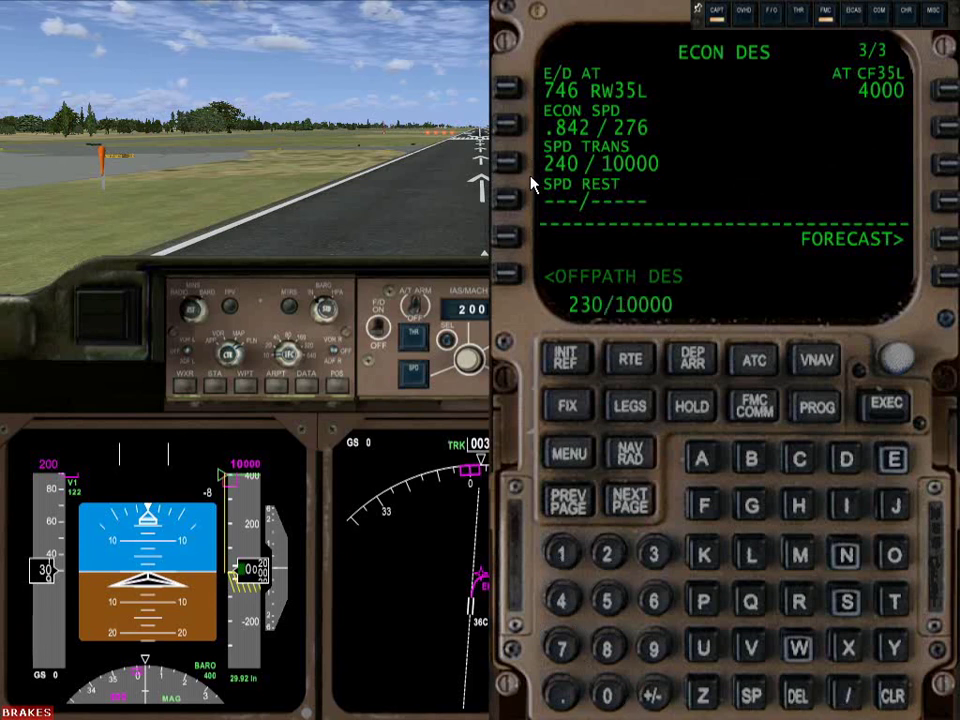
click(508, 199)
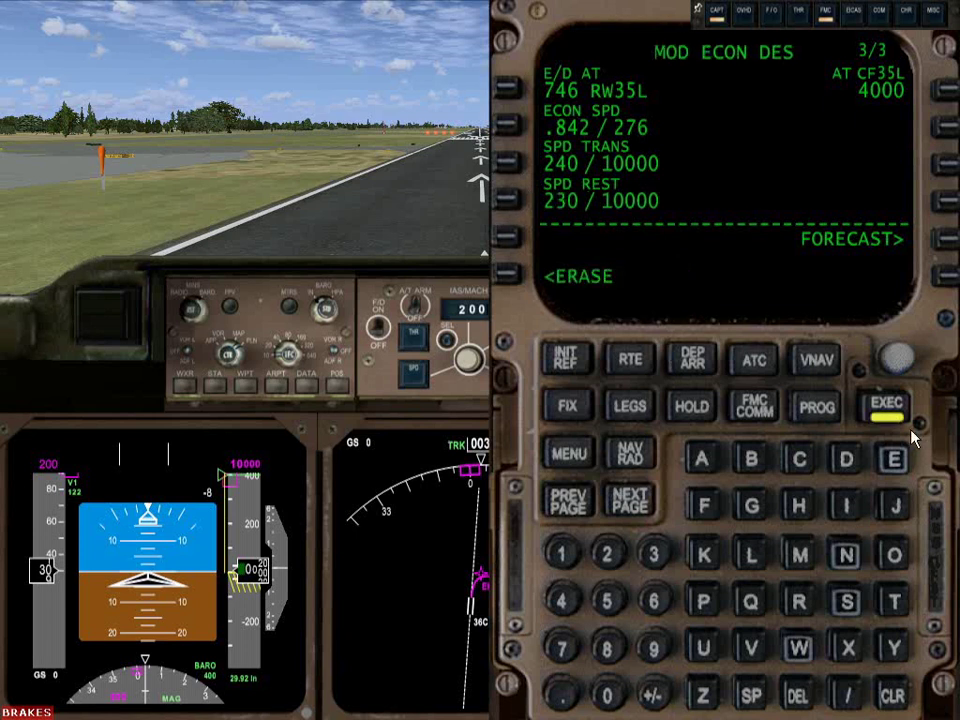
click(890, 410)
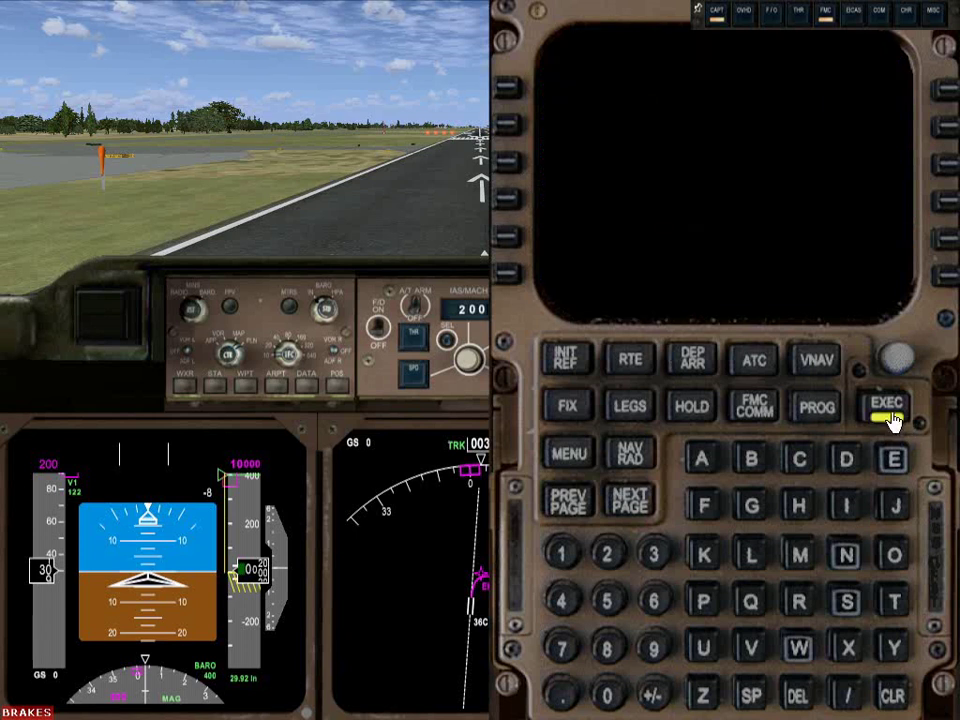
click(643, 413)
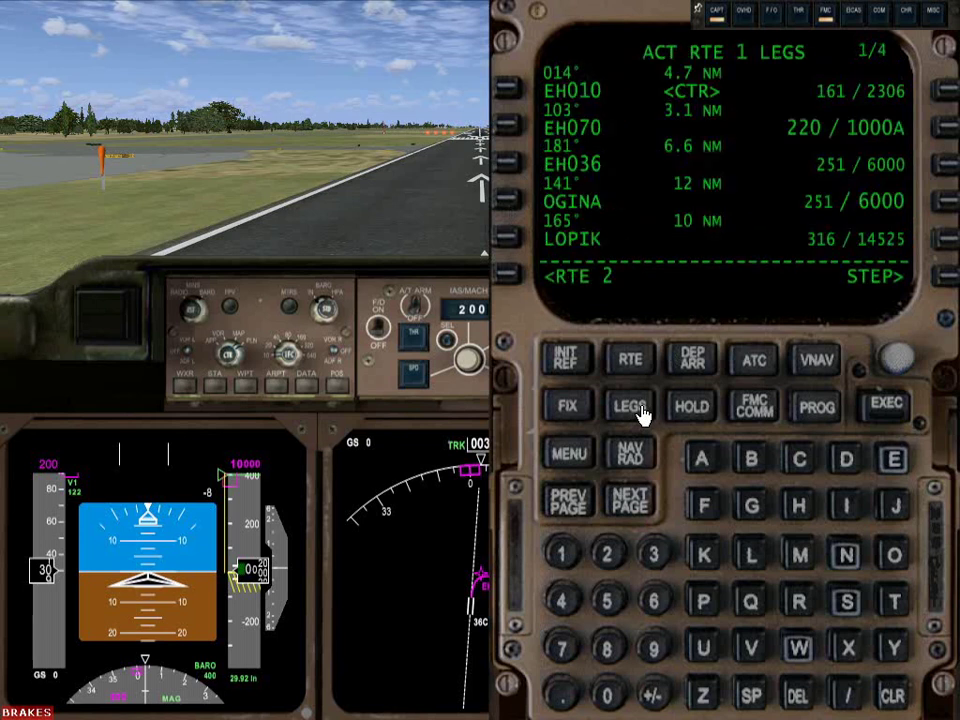
- Page to legs 3/4, then back to page 2/4 listing ODINA through NOV
click(636, 503)
click(636, 503)
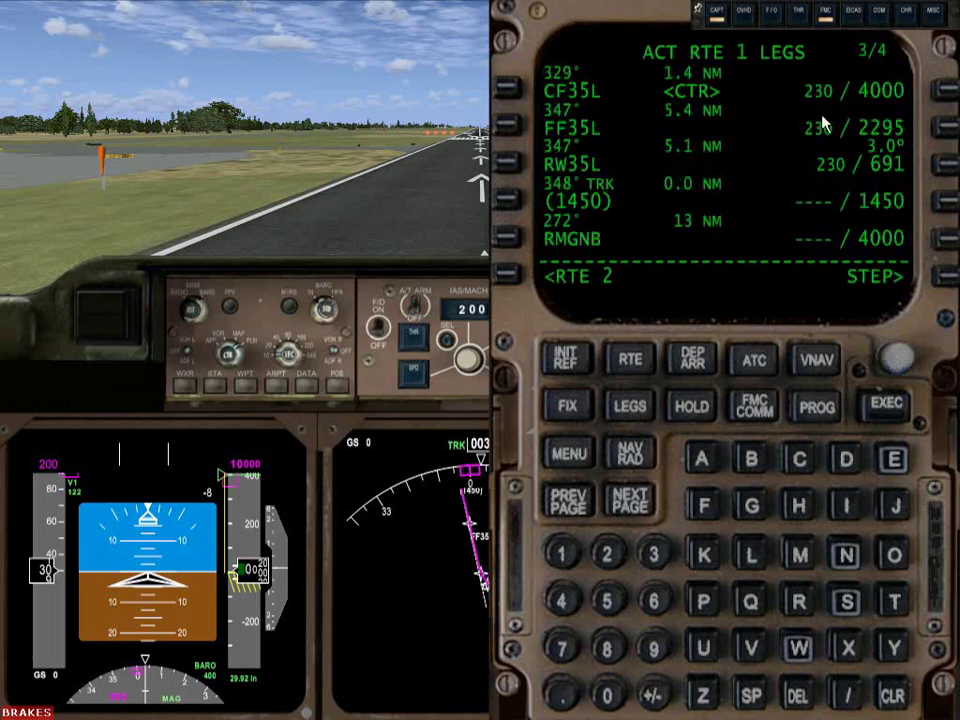
click(567, 510)
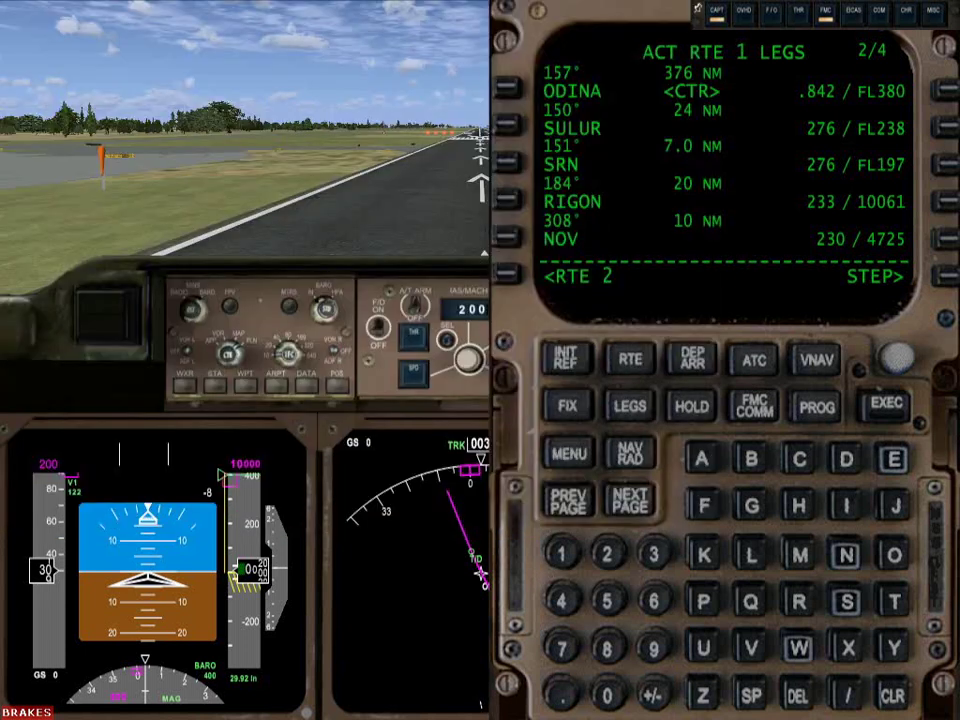
- Constrain the RIGON leg to 210/1000A on legs page 2/4
click(607, 553)
click(561, 553)
click(607, 693)
click(856, 702)
click(561, 555)
click(607, 693)
click(607, 693)
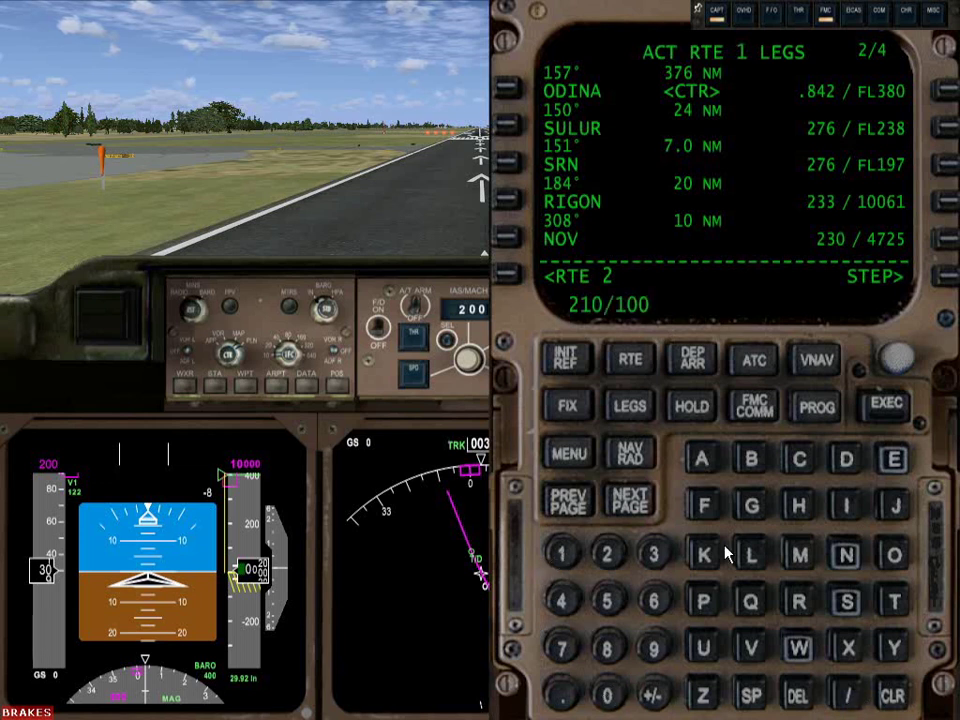
click(607, 693)
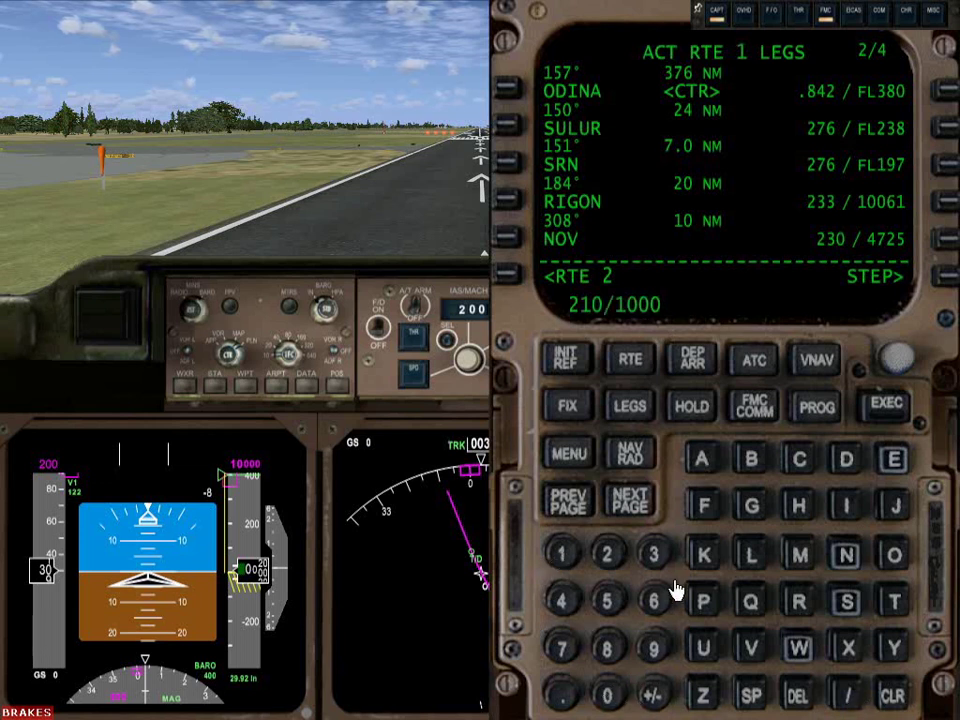
click(703, 466)
click(943, 204)
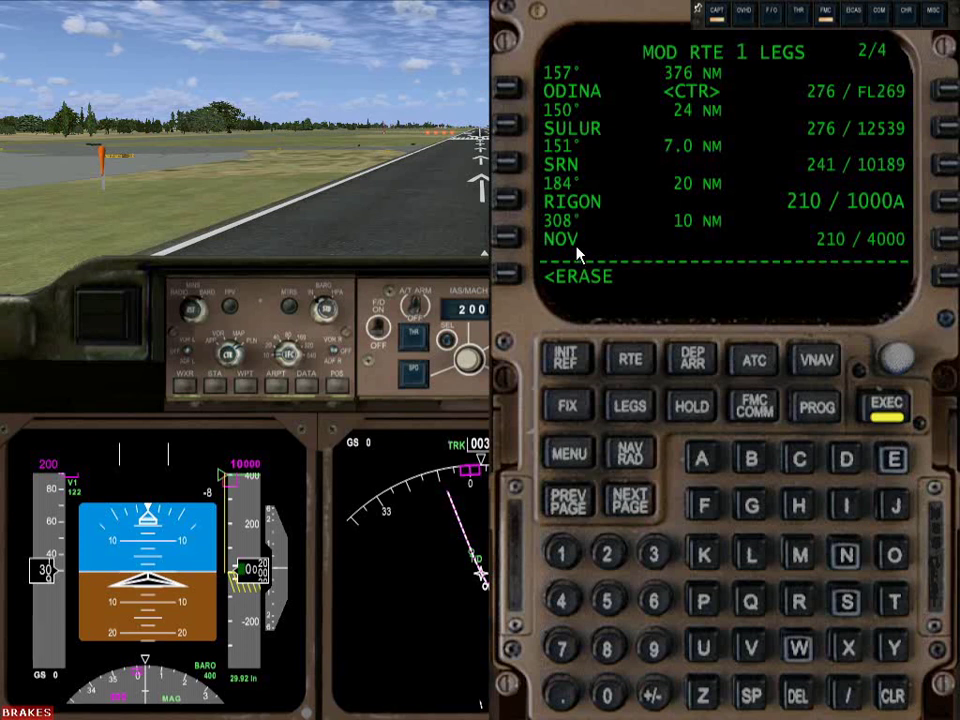
key(shift+5)
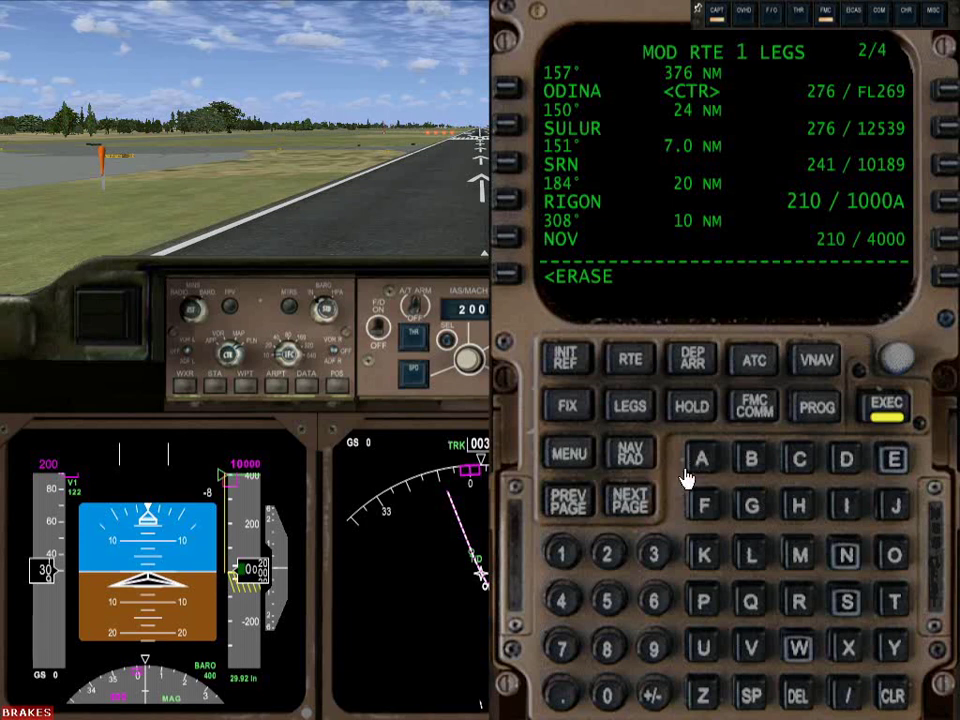
- Assign 180/4000 to the NOV leg and review speeds on the approach legs
click(632, 502)
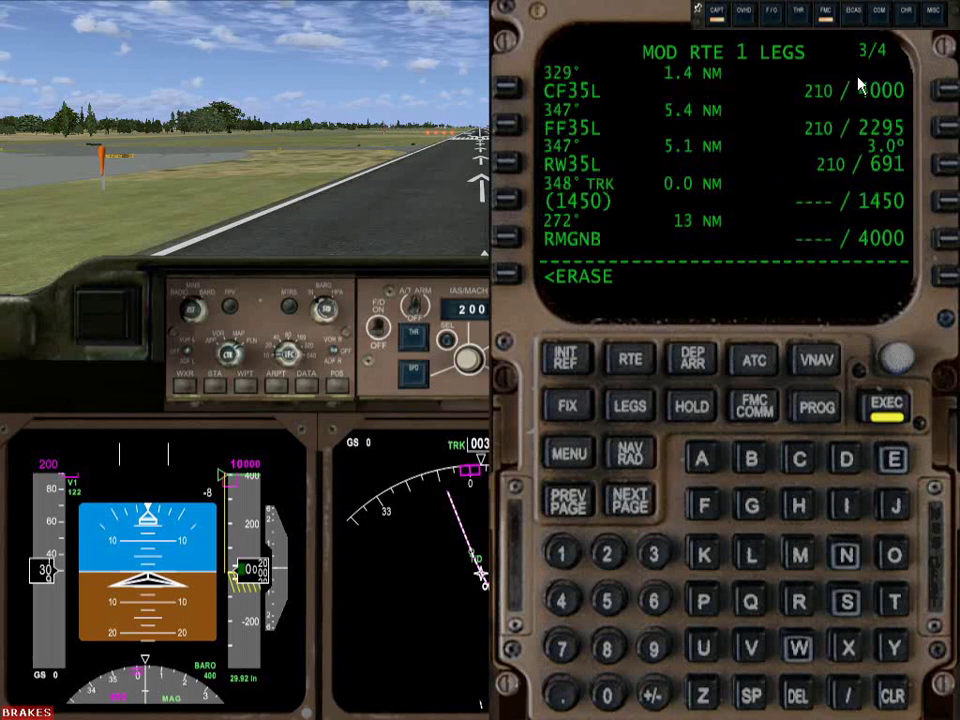
click(572, 504)
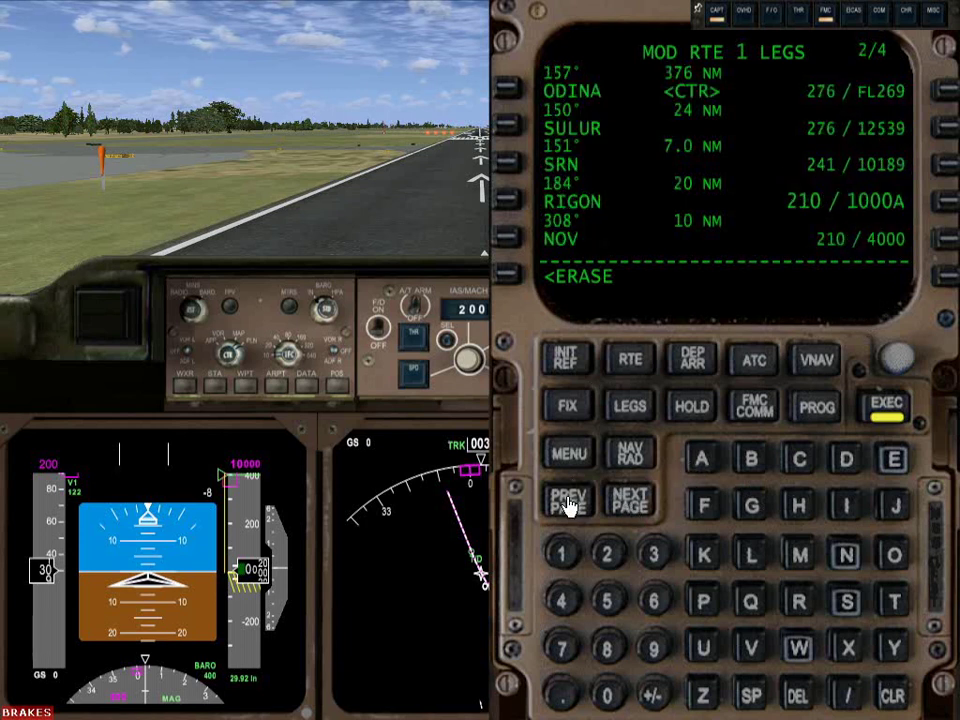
click(564, 563)
click(610, 655)
click(610, 700)
click(848, 695)
click(561, 600)
click(608, 695)
click(608, 695)
click(608, 695)
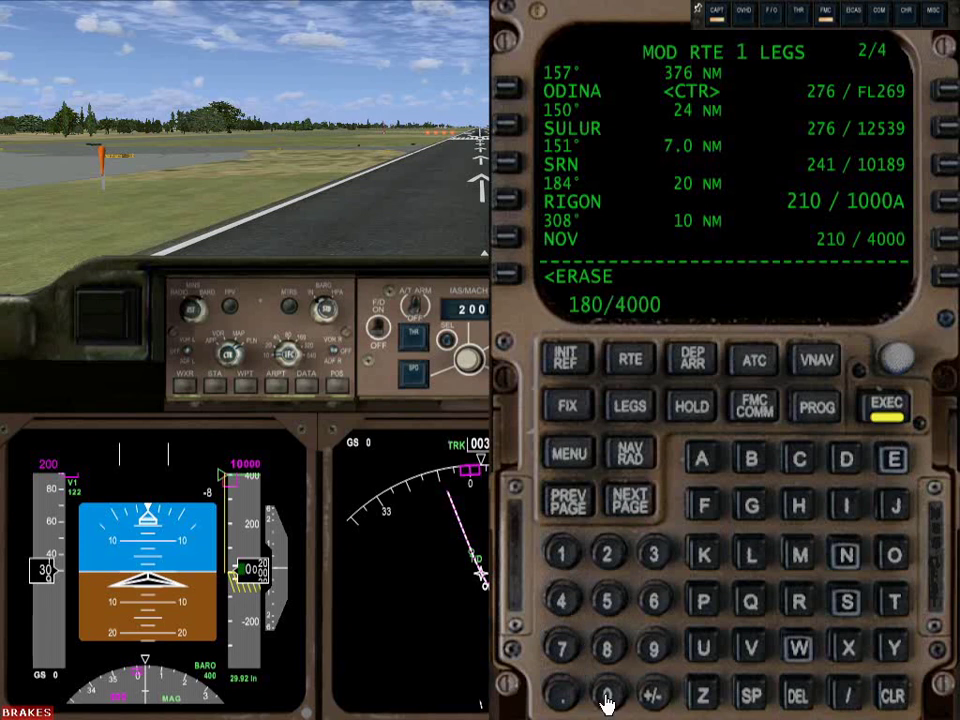
click(944, 238)
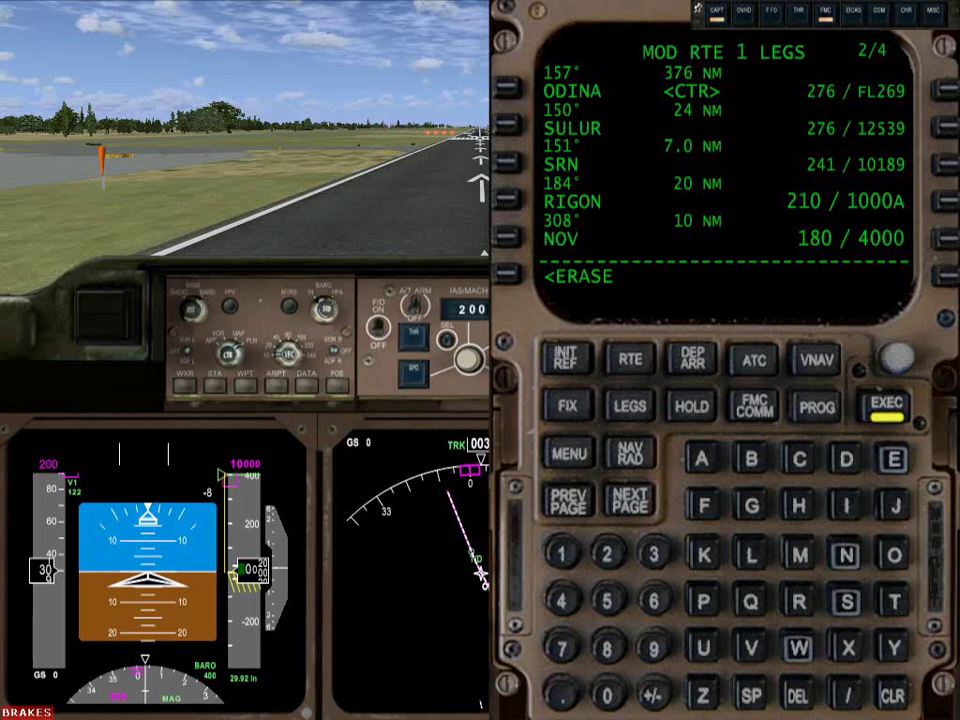
click(636, 505)
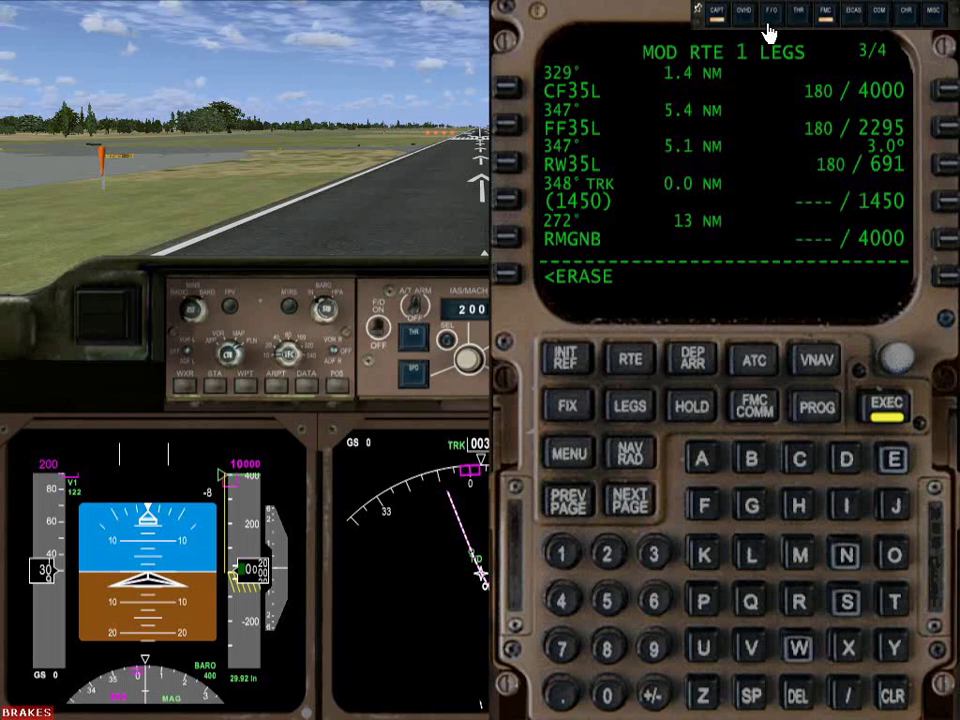
click(568, 372)
- Set approach FLAP/SPD to the 30° / 151 KT Vref and clear the scratchpad
click(510, 275)
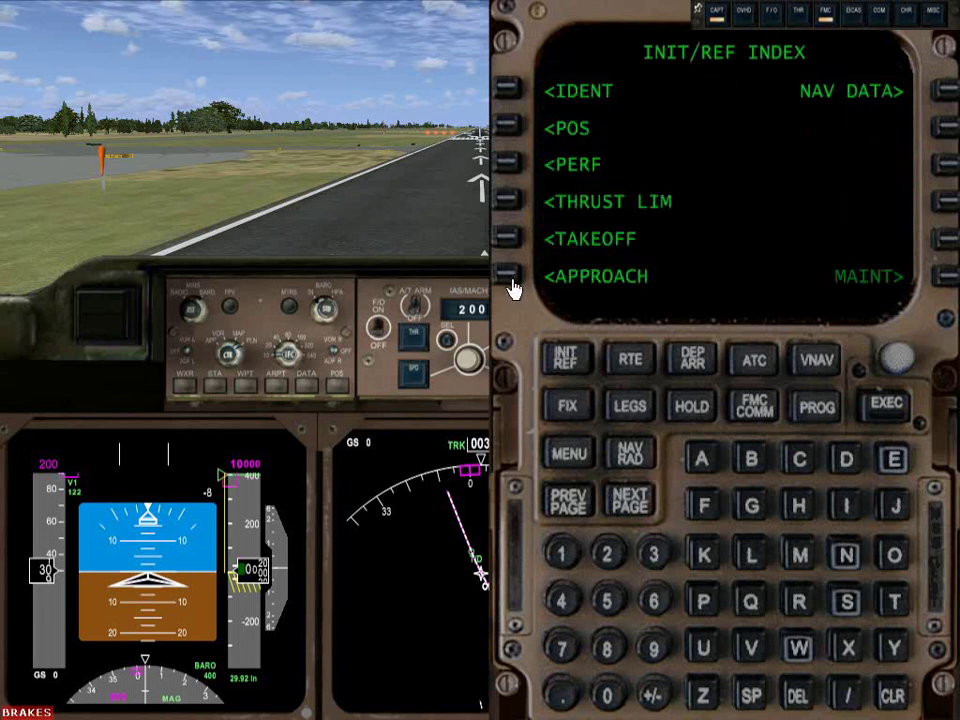
click(508, 278)
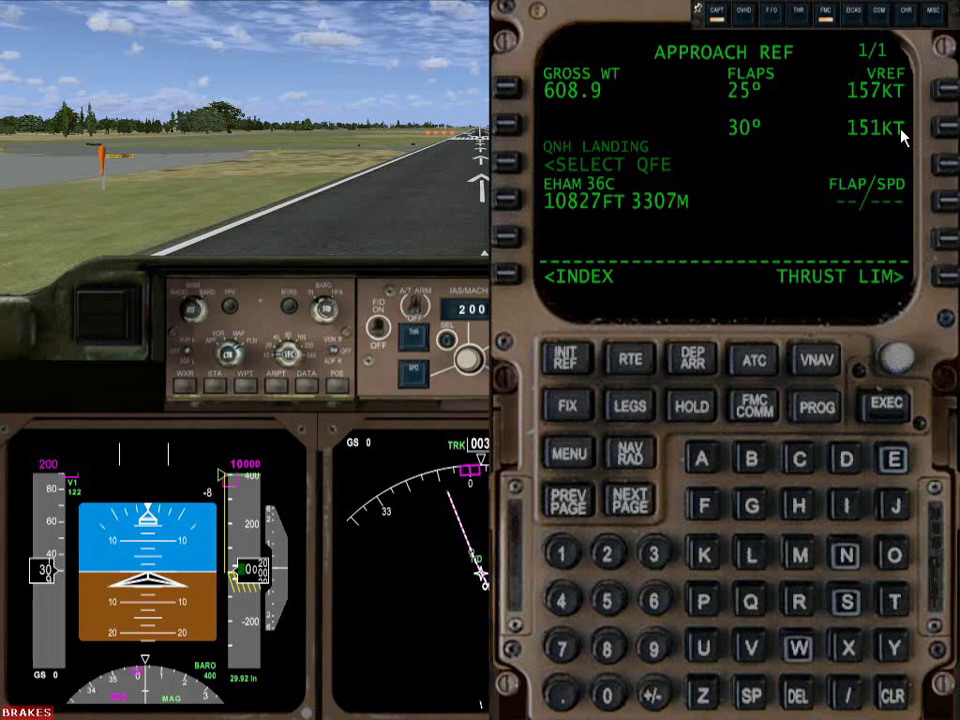
click(944, 130)
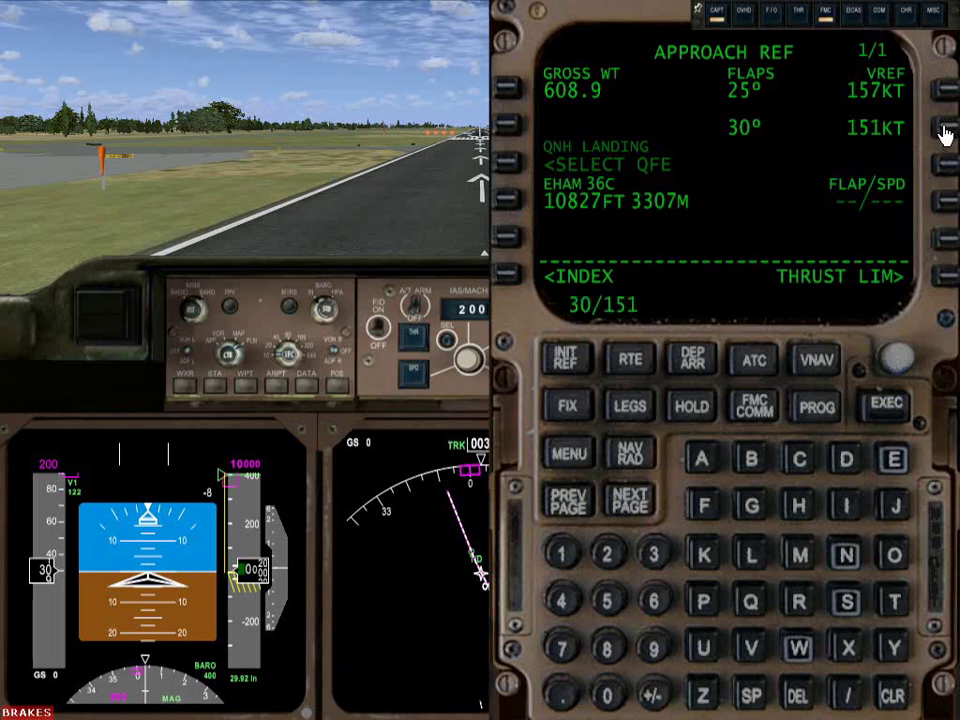
click(946, 202)
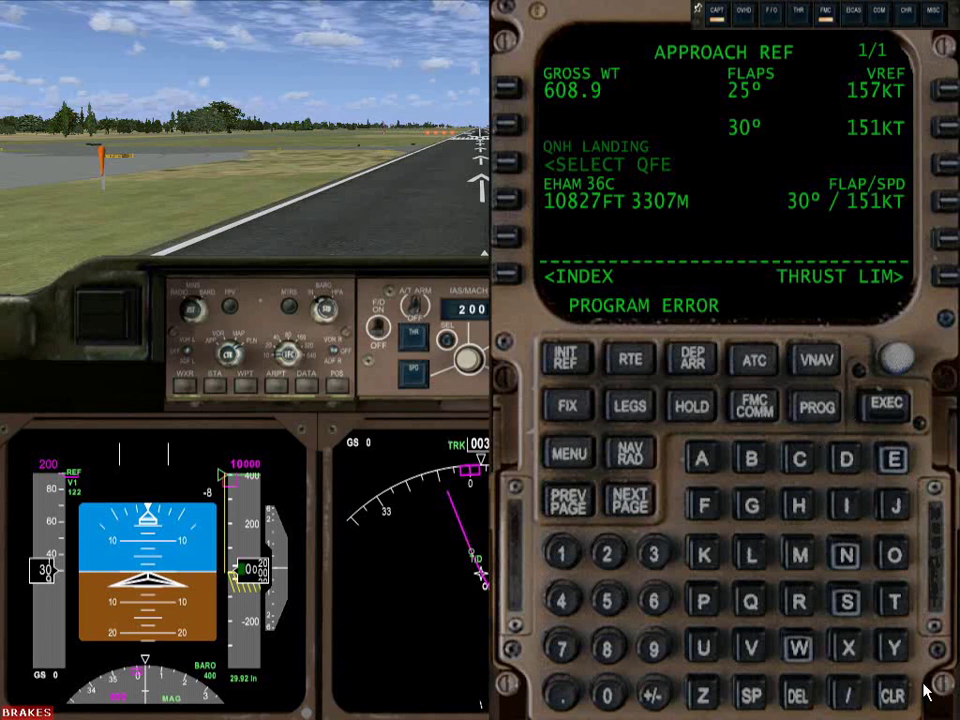
click(893, 698)
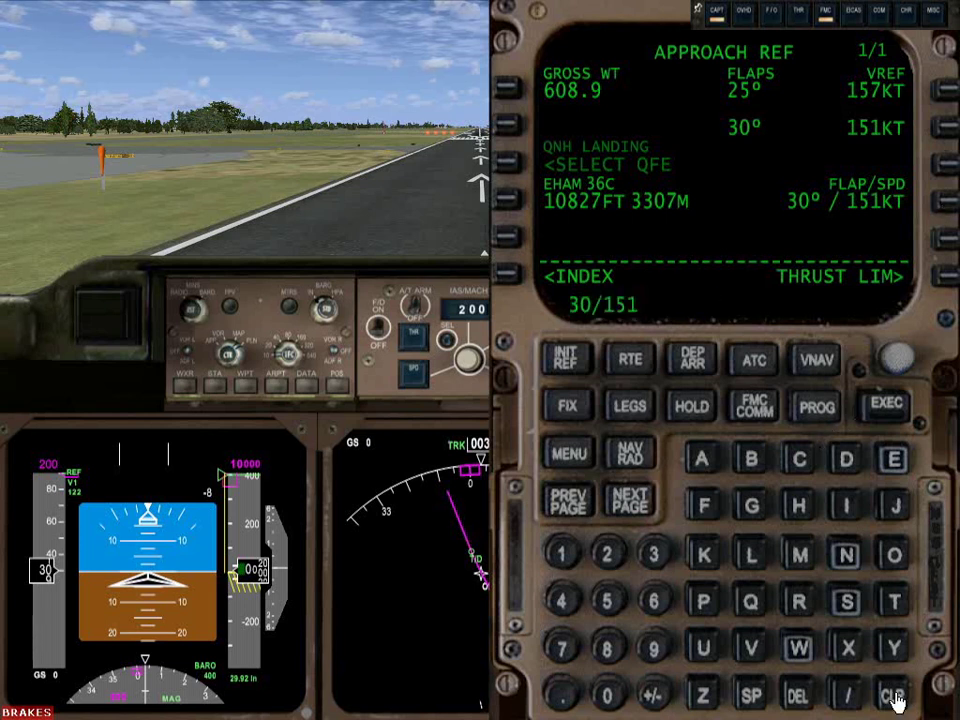
click(893, 698)
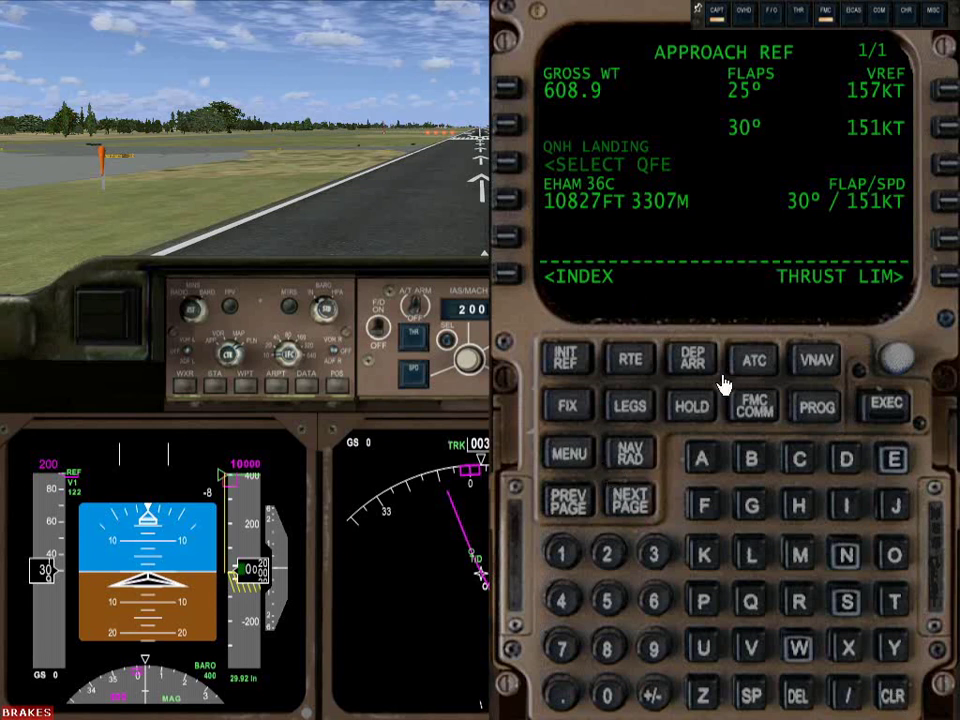
click(636, 407)
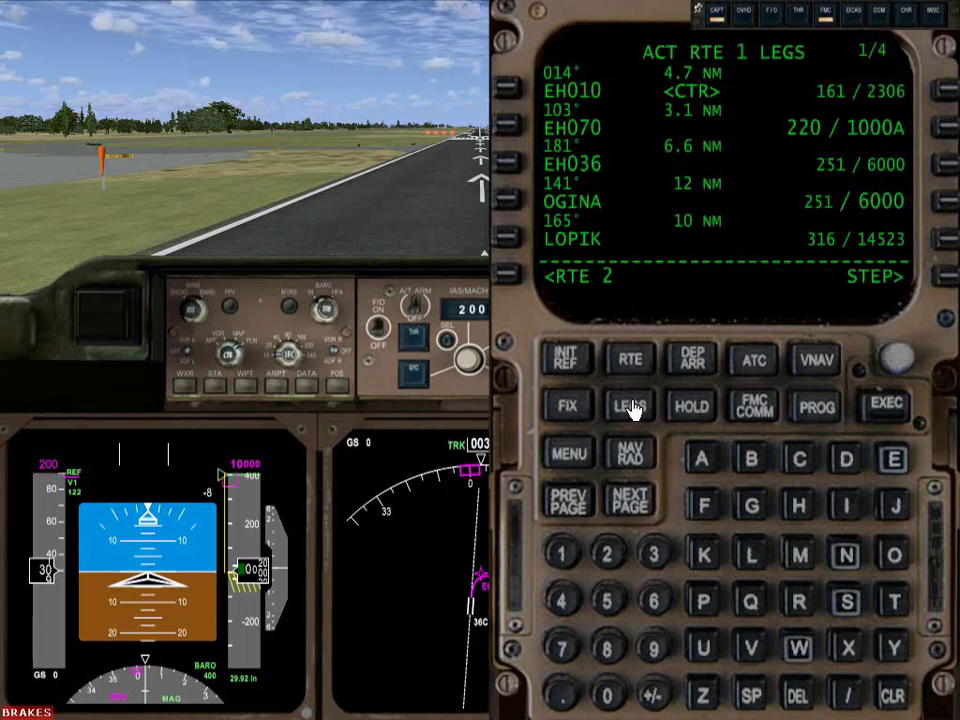
- Browse the RTE 1 LEGS pages, ending on page 3/4 with CF35L, FF35L and RW35L
click(617, 502)
click(618, 503)
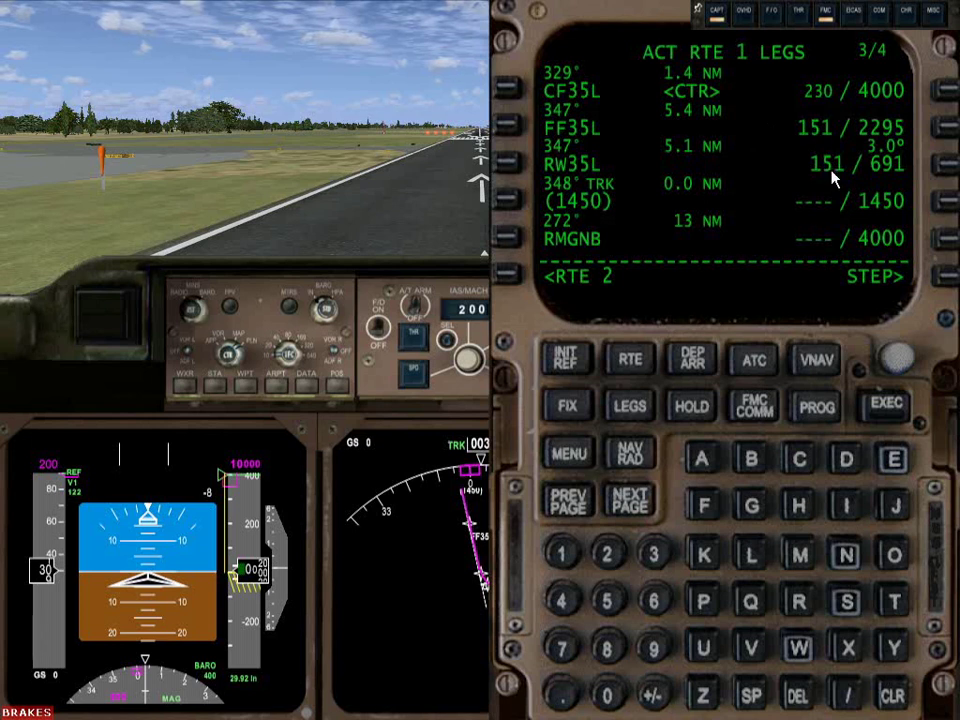
click(563, 510)
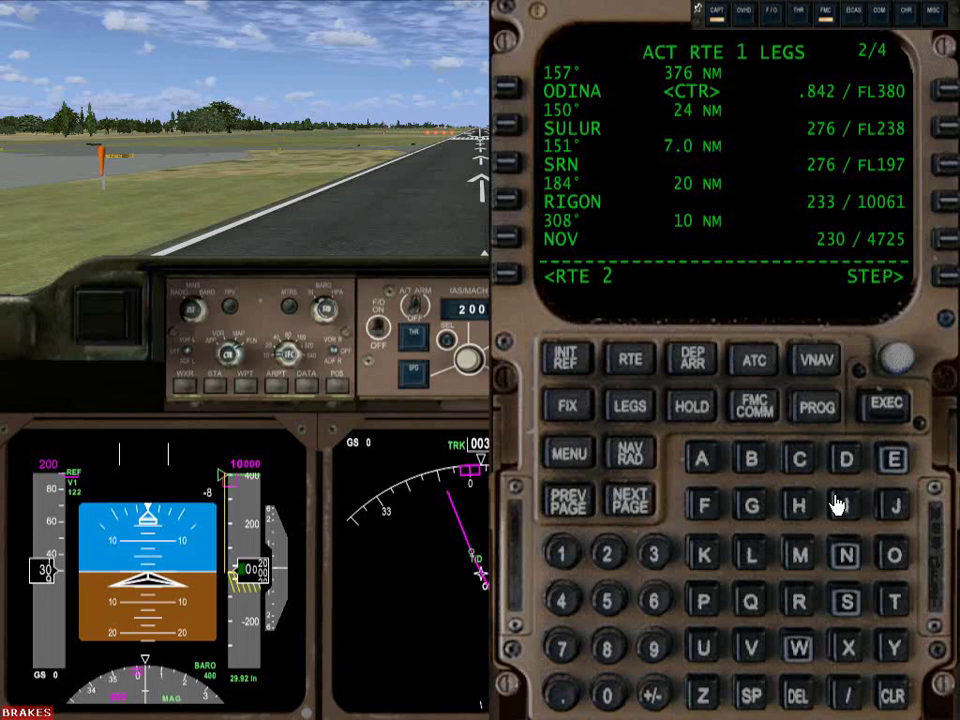
click(622, 502)
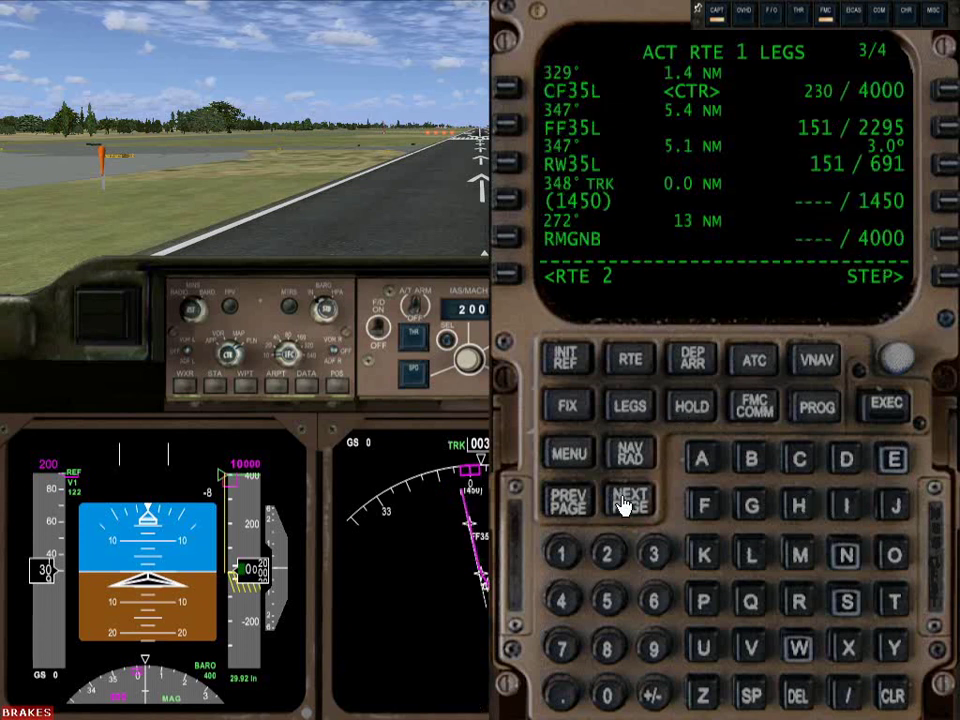
- Constrain NOV to 210/4000 on legs page 2 and execute the route
click(578, 505)
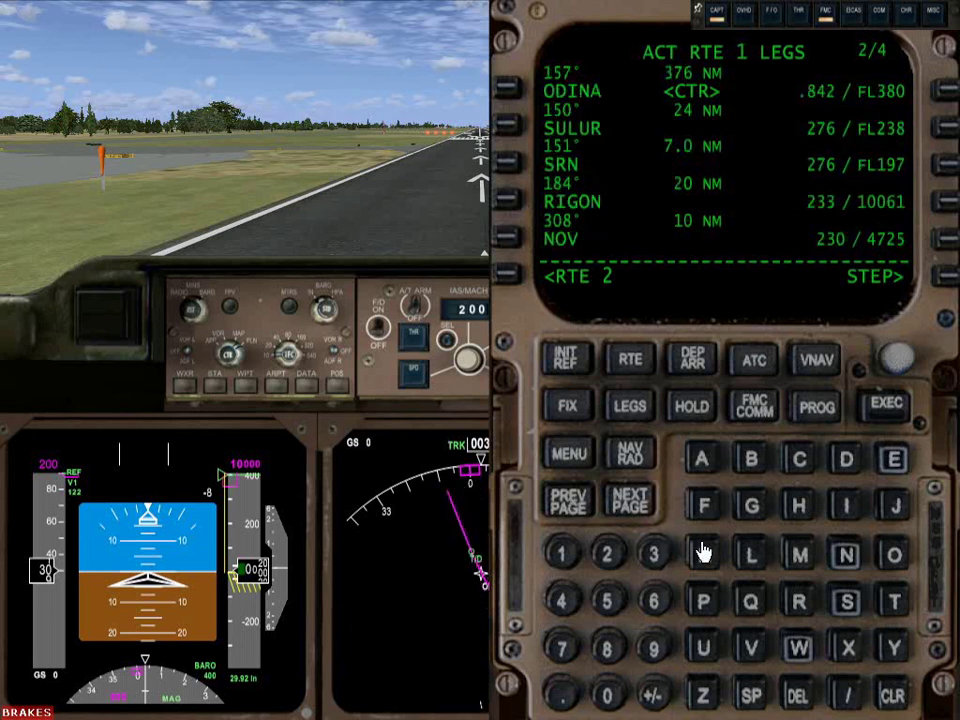
click(610, 566)
click(568, 559)
click(606, 692)
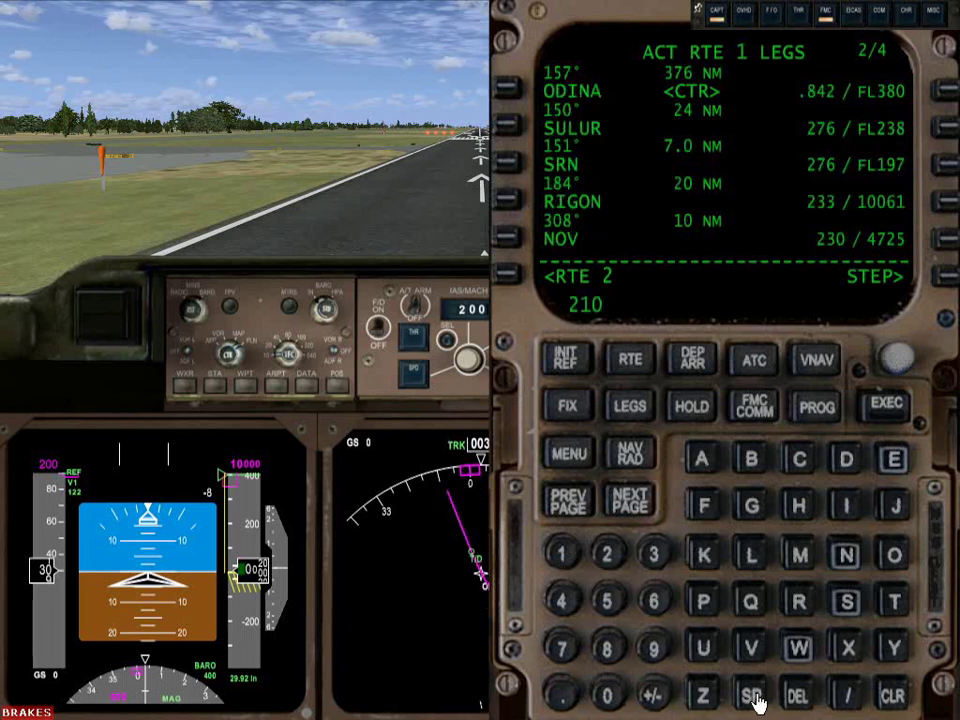
click(846, 694)
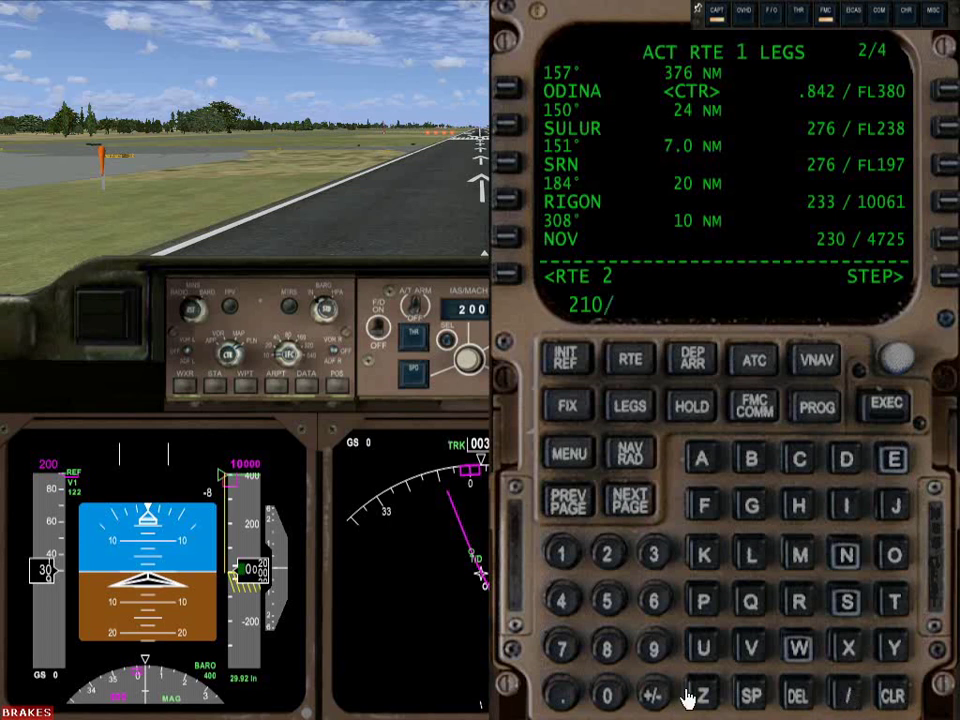
click(563, 603)
click(610, 694)
click(610, 694)
click(610, 694)
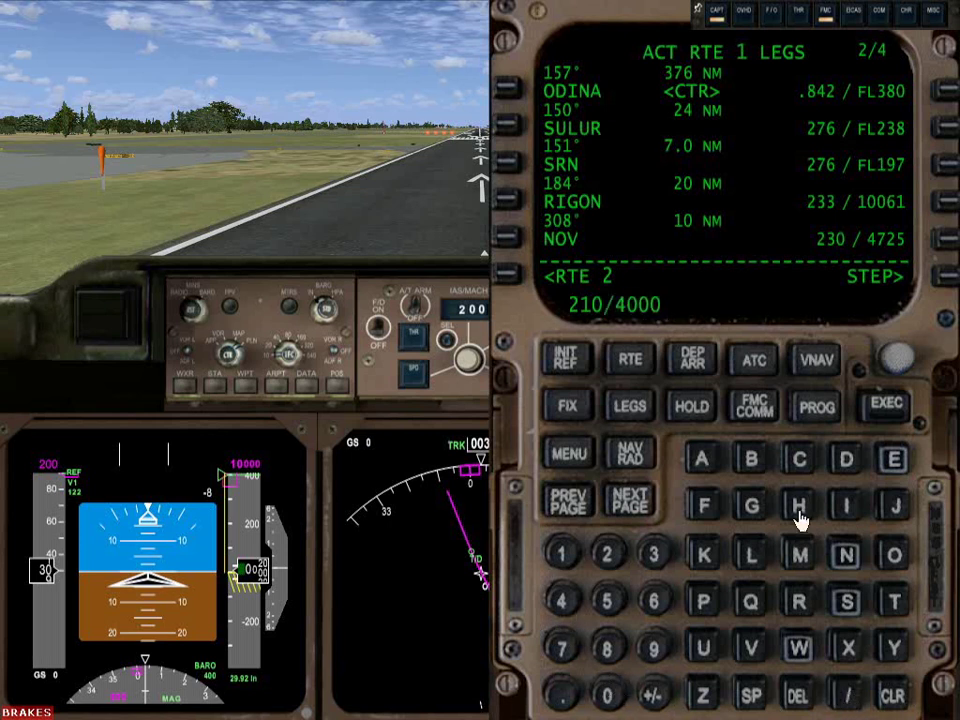
click(940, 246)
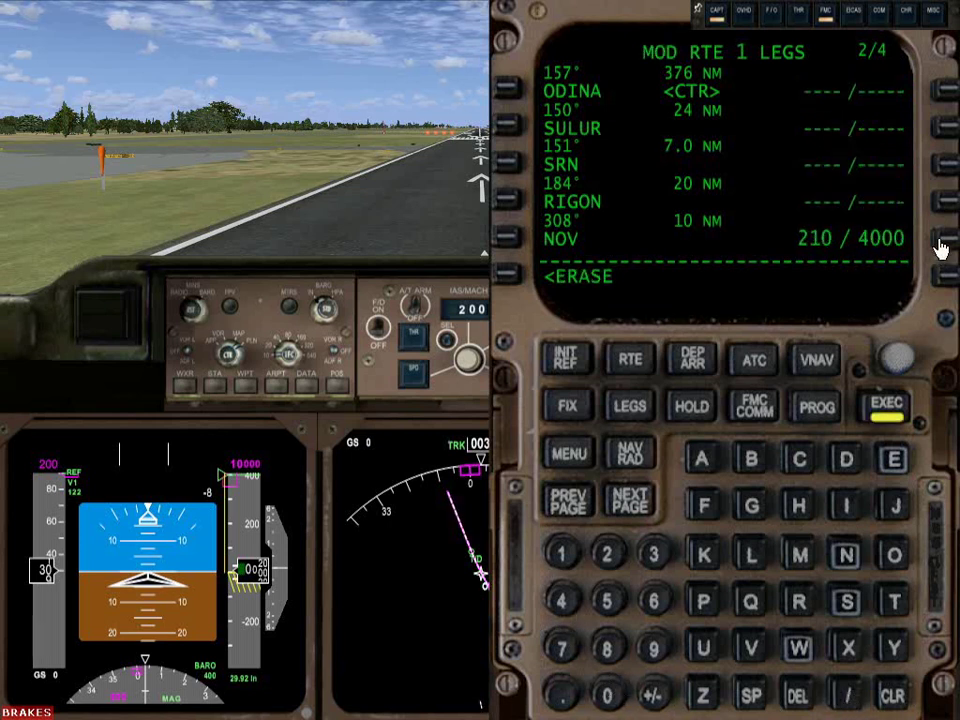
click(889, 418)
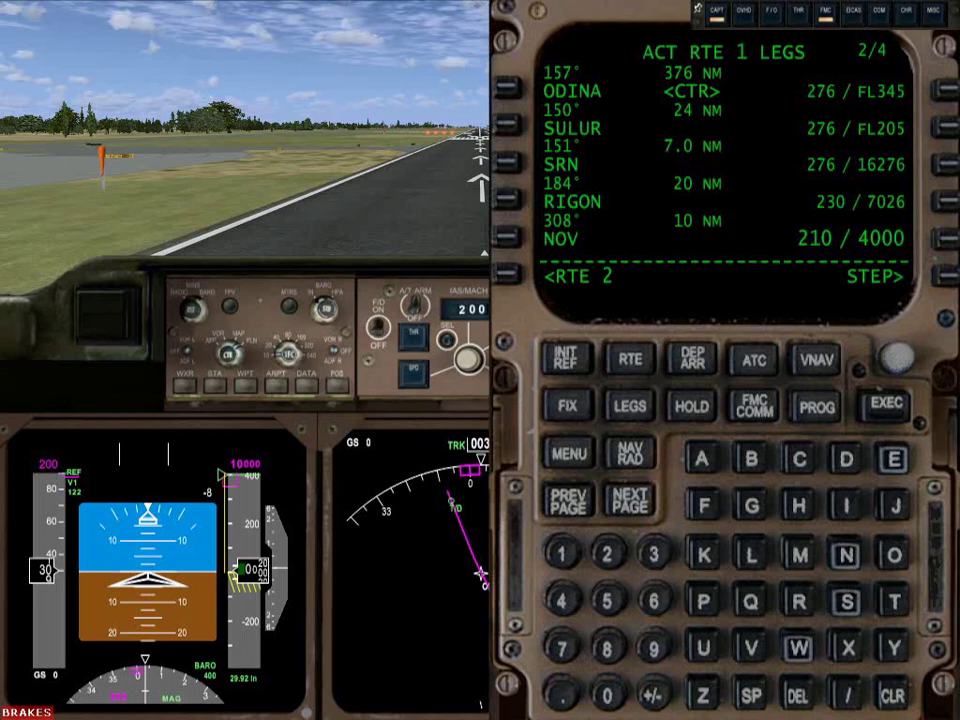
- Give RIGON an at-or-above constraint of 210/4000A
click(945, 246)
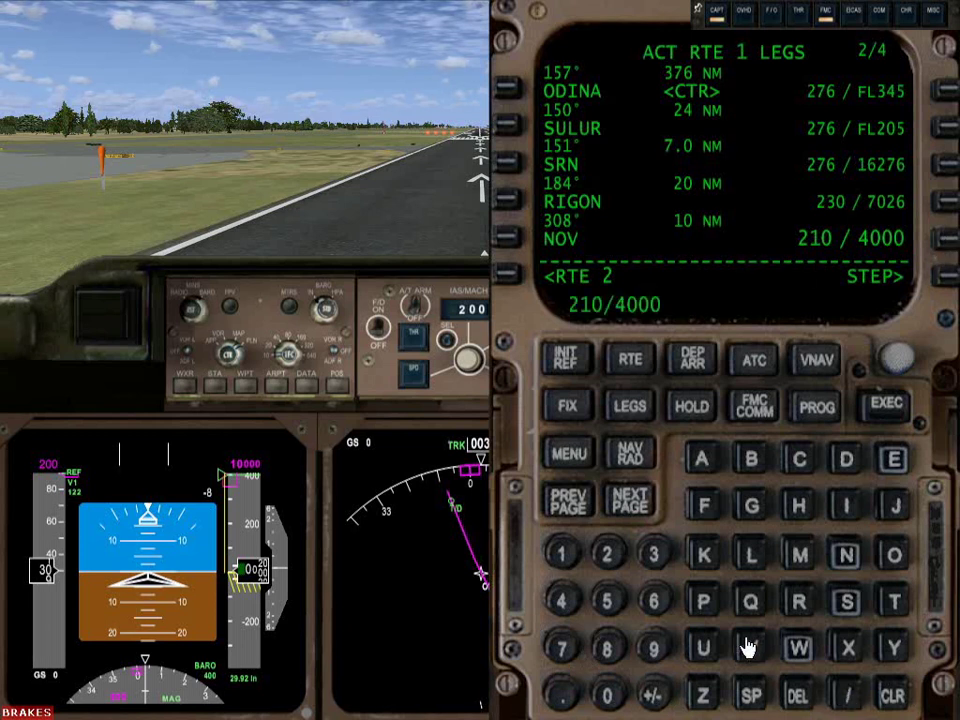
click(702, 458)
click(944, 202)
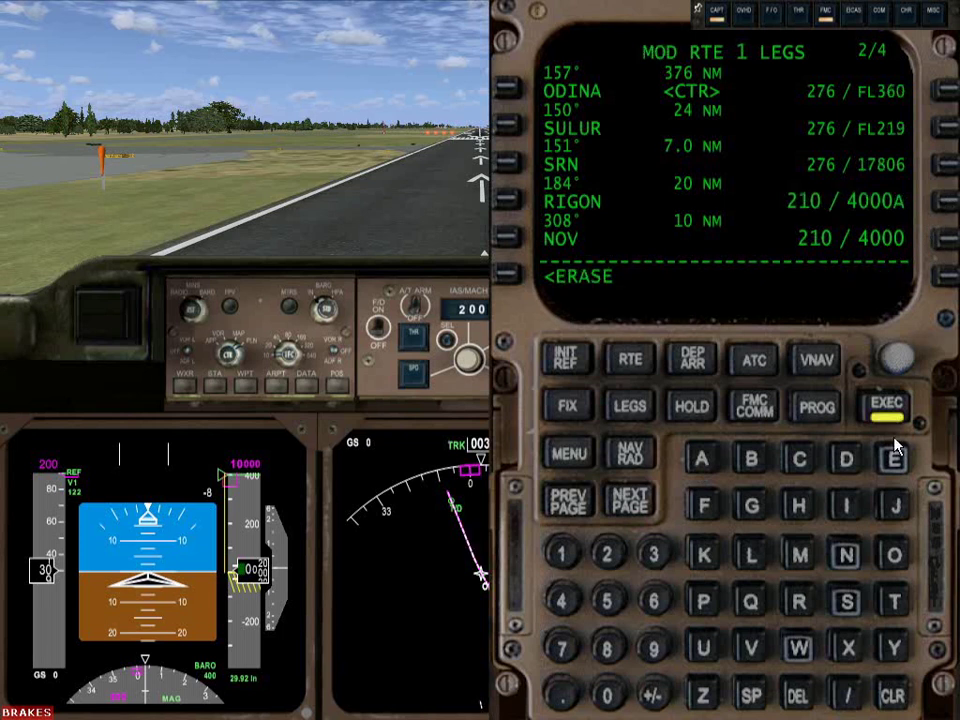
- Set a 180 knot speed-only constraint on CF35L on legs page 3
click(630, 508)
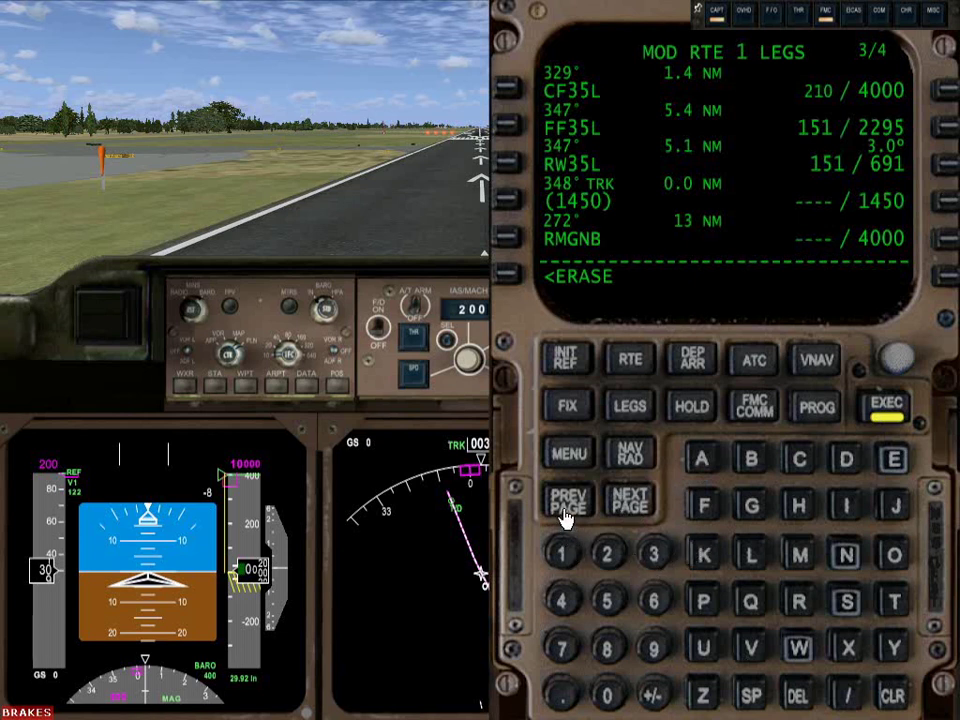
click(563, 556)
click(607, 650)
click(607, 694)
click(848, 694)
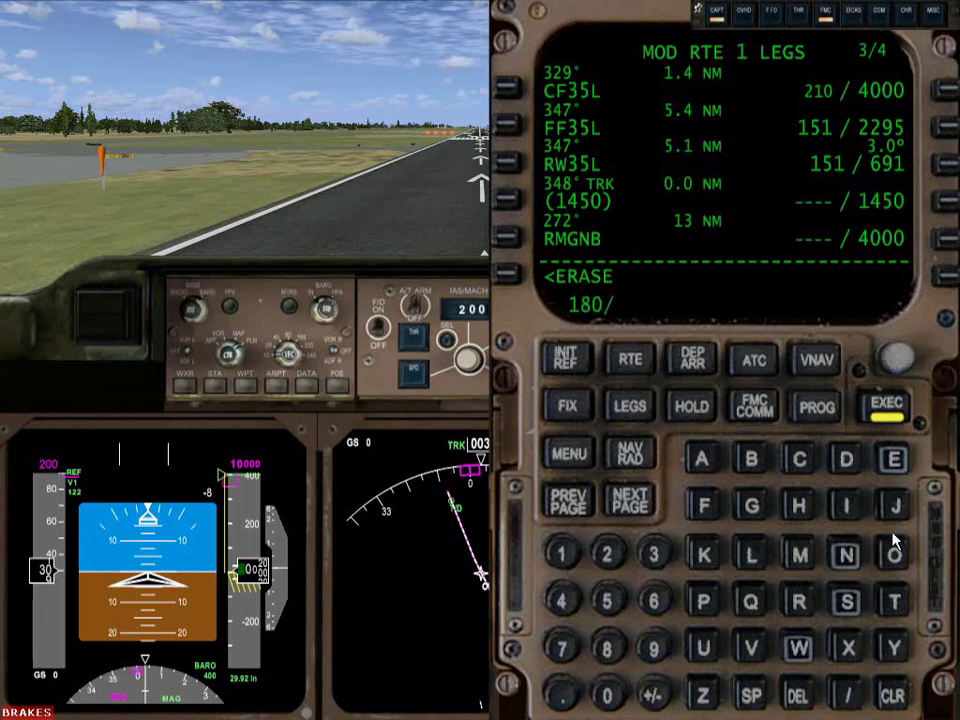
click(945, 90)
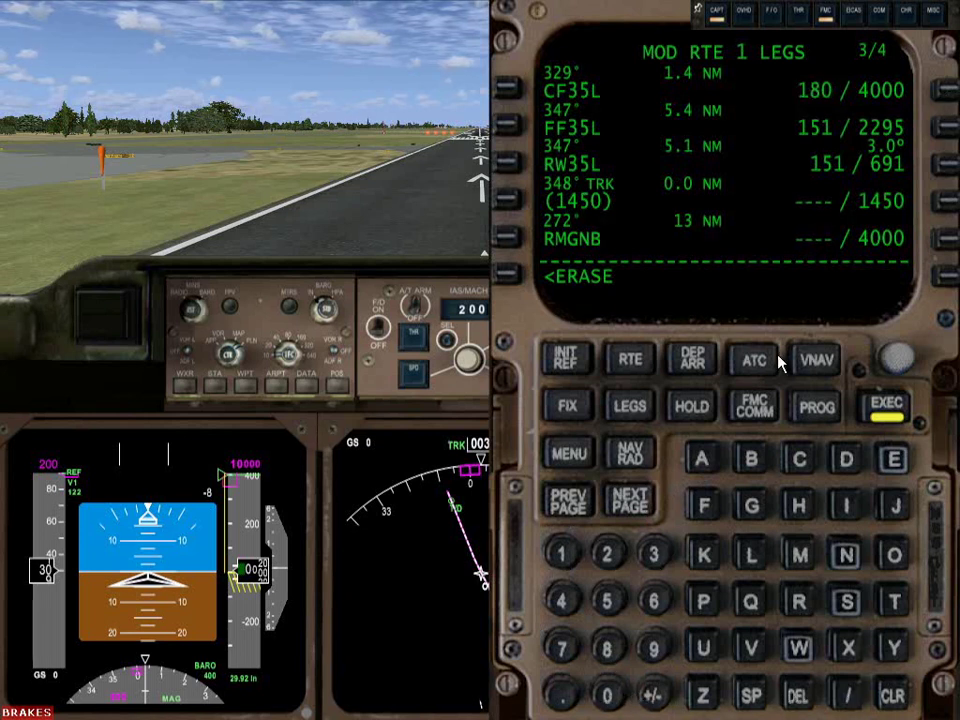